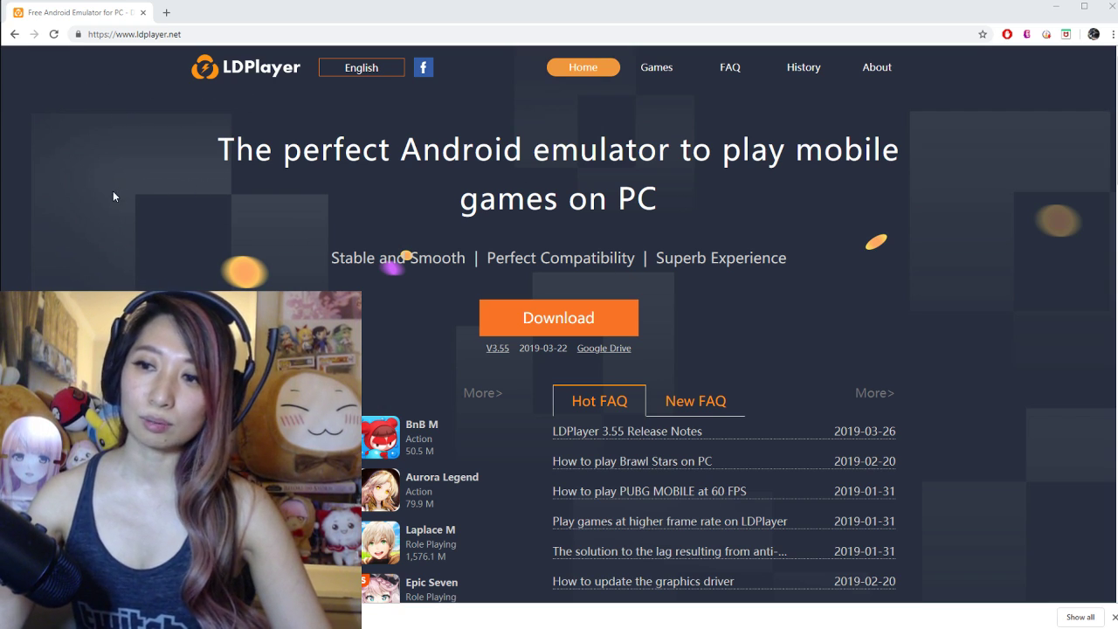
Start the LDPlayer installer download in Chrome and minimize Chrome to show the emulator.
scroll(305, 203, down, 1)
scroll(307, 203, up, 1)
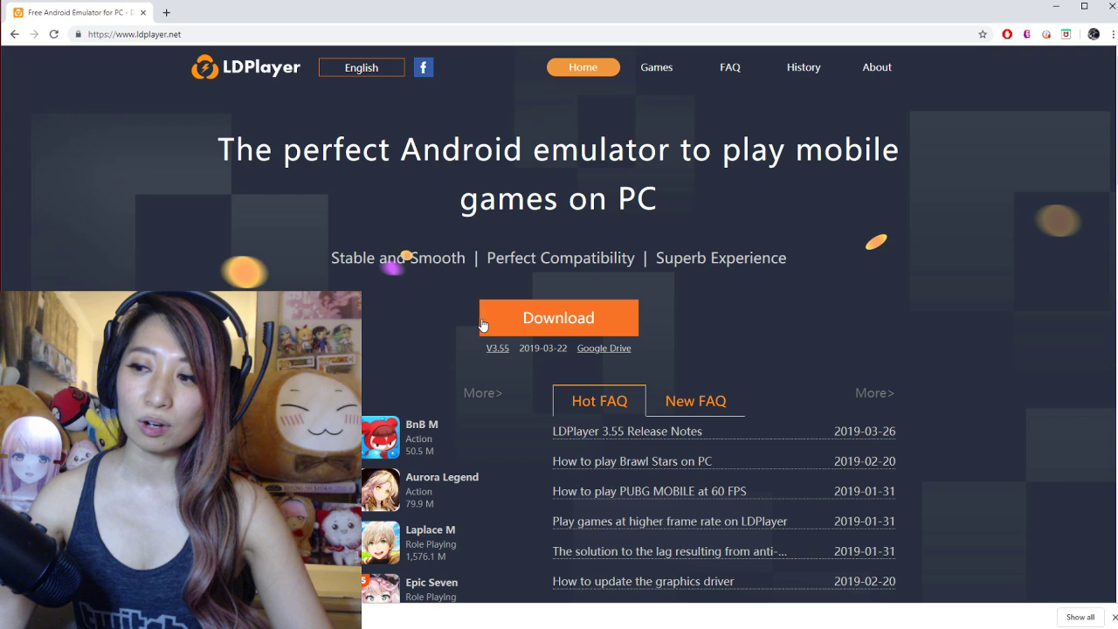
click(564, 320)
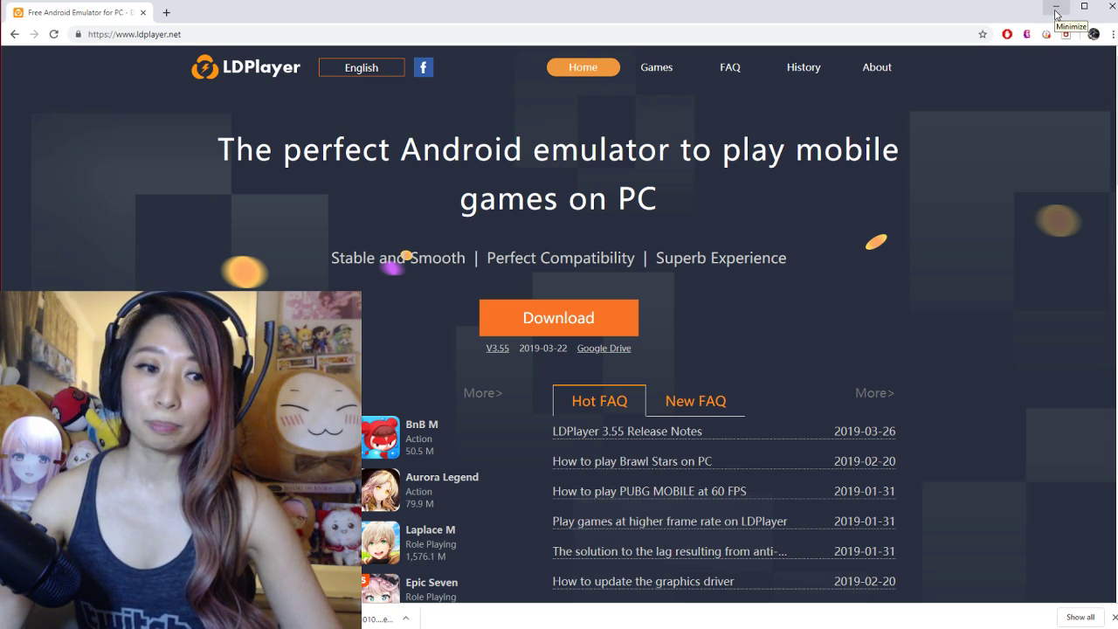
click(1056, 10)
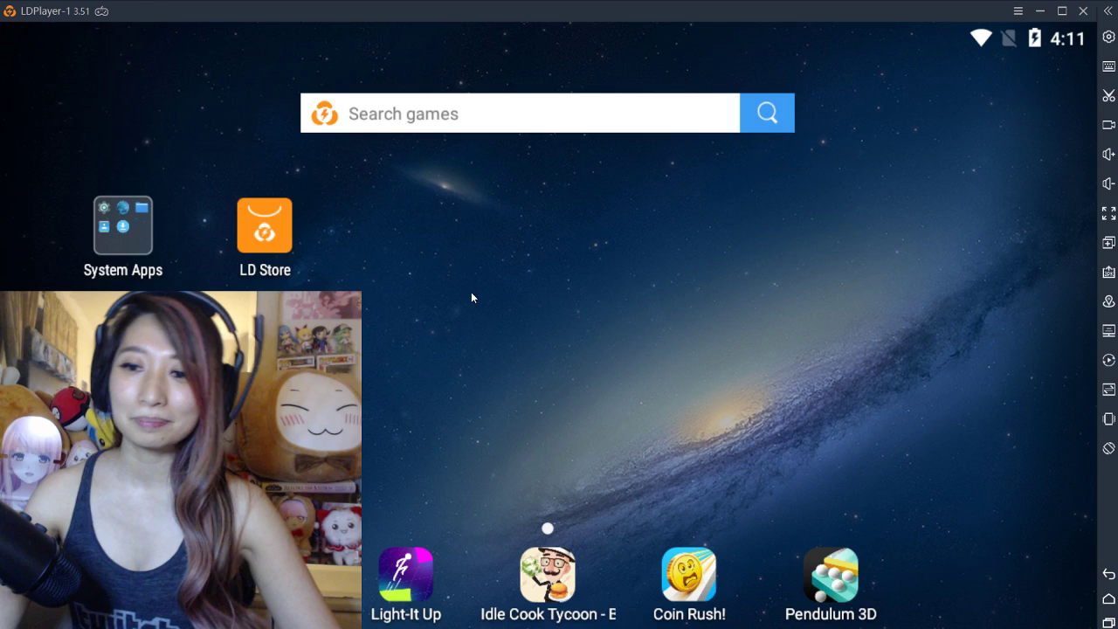
Launch the Android Browser from System Apps and select its ldplayer.net/app/ address.
click(132, 223)
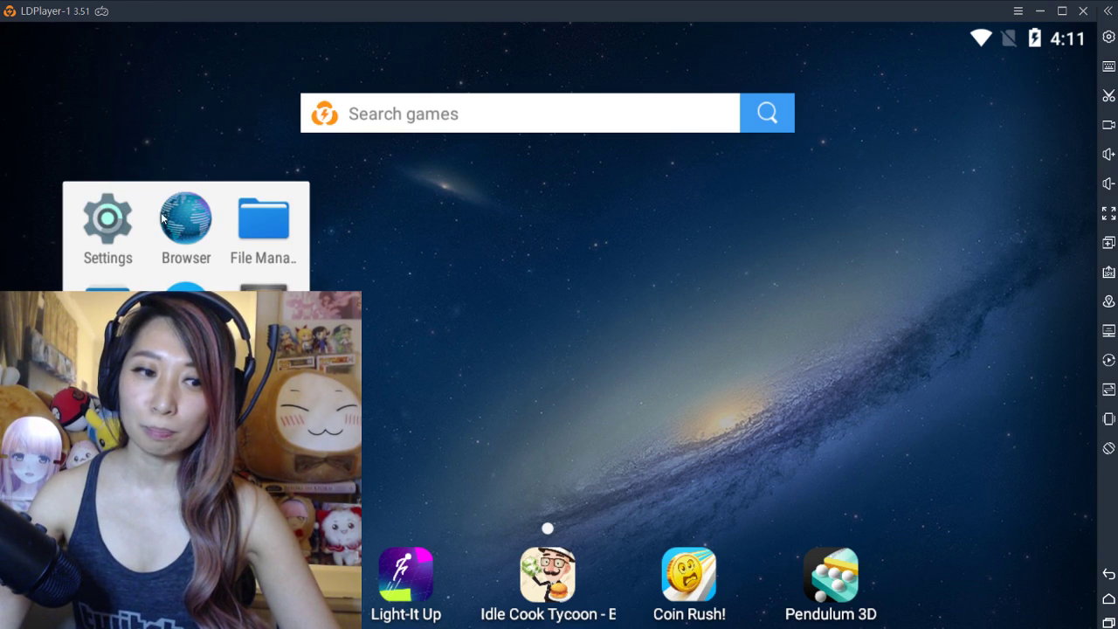
click(183, 223)
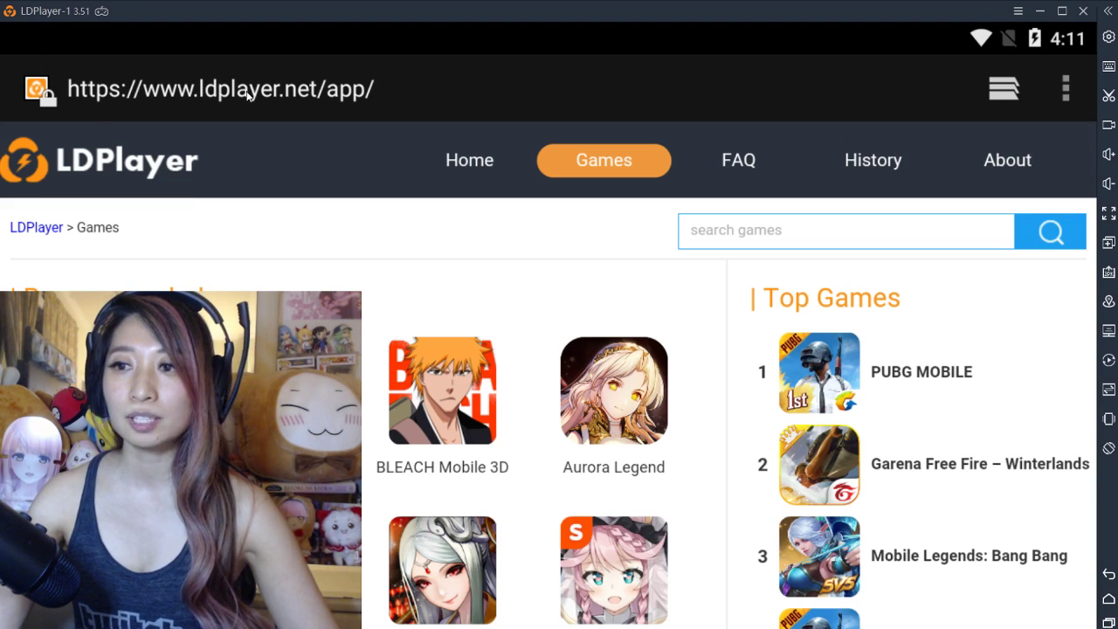
click(324, 98)
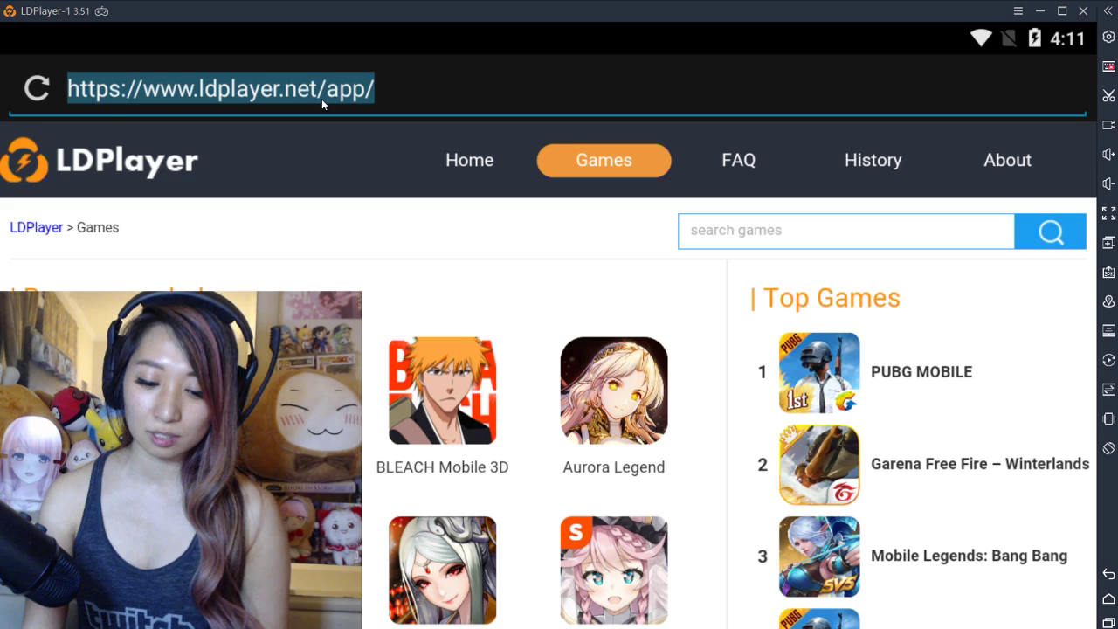
Google 'qoo apps mr love' and open the Mr Love: Queen's Choice QooApp Game Store result.
key(BackSpace)
text(qo)
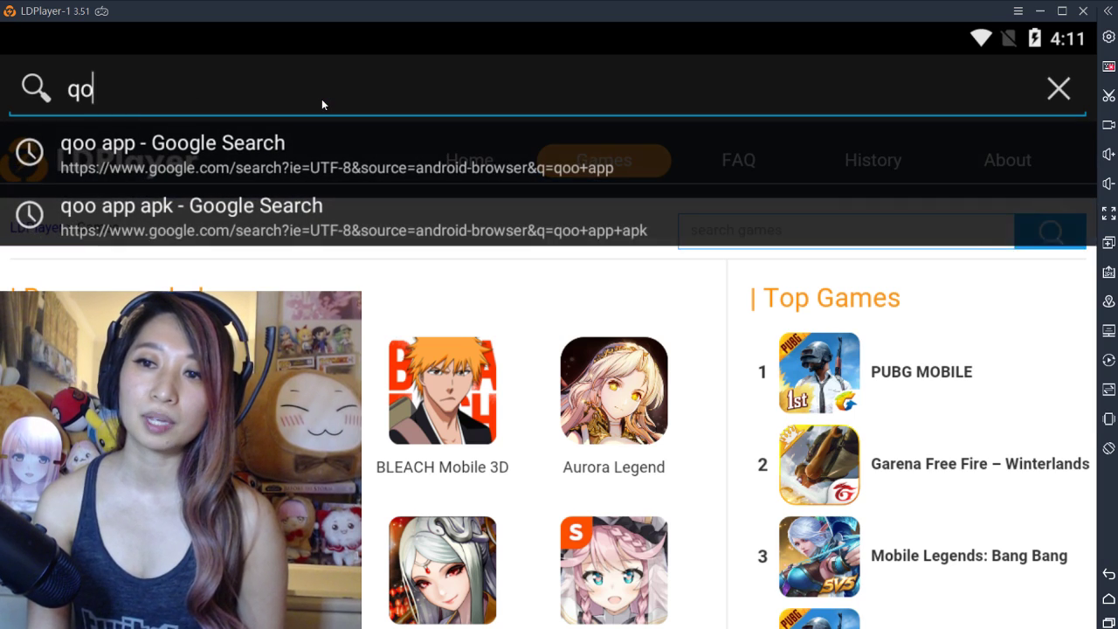
text(o app)
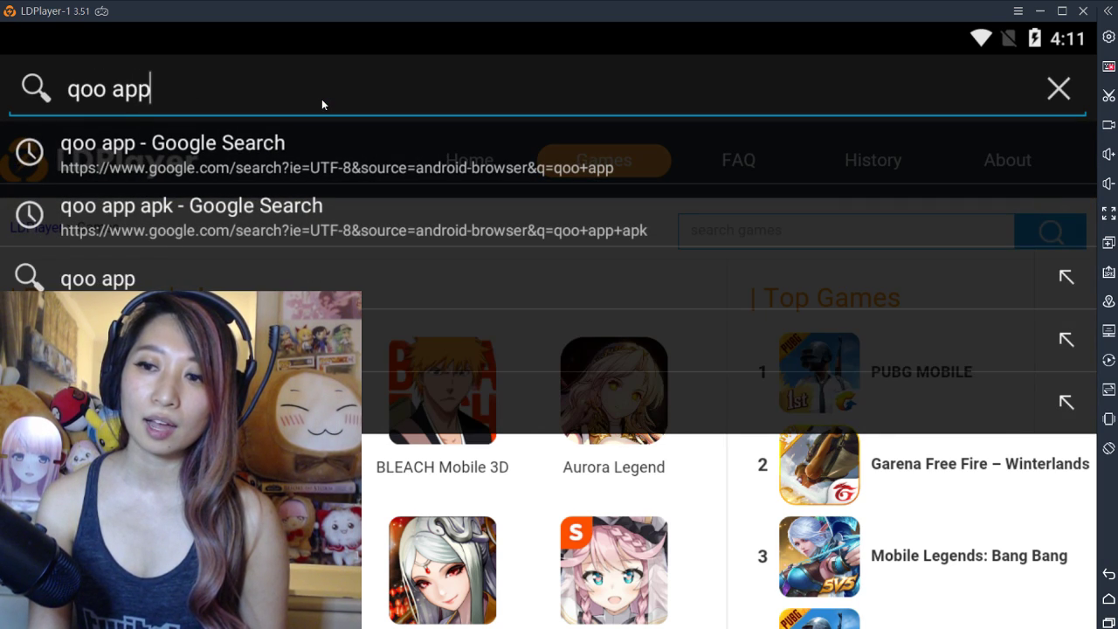
text(s mr)
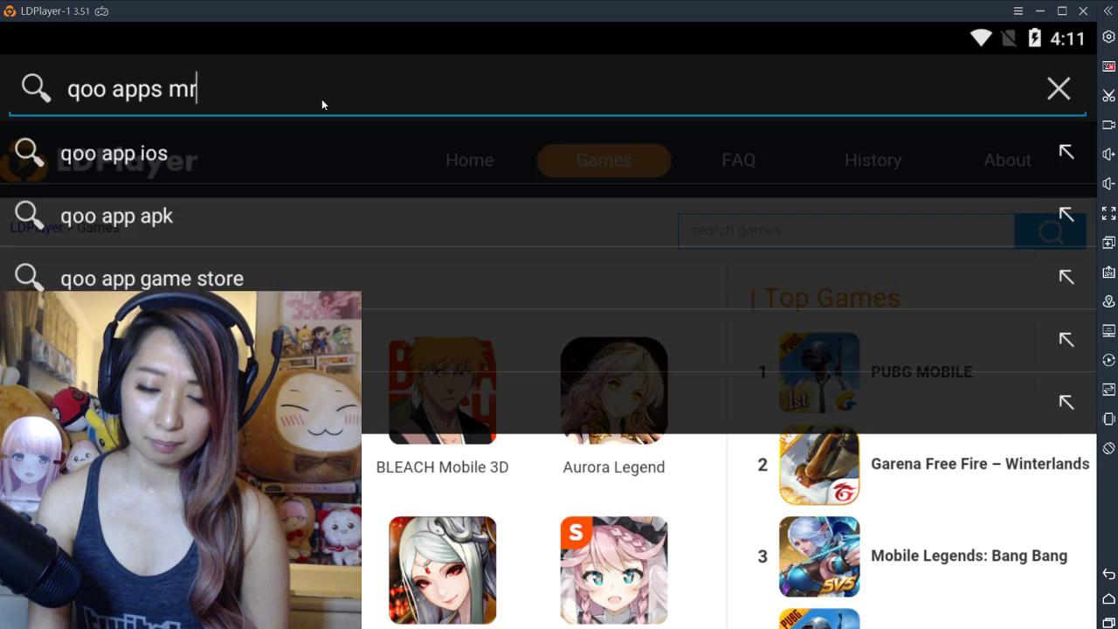
text( love)
key(Return)
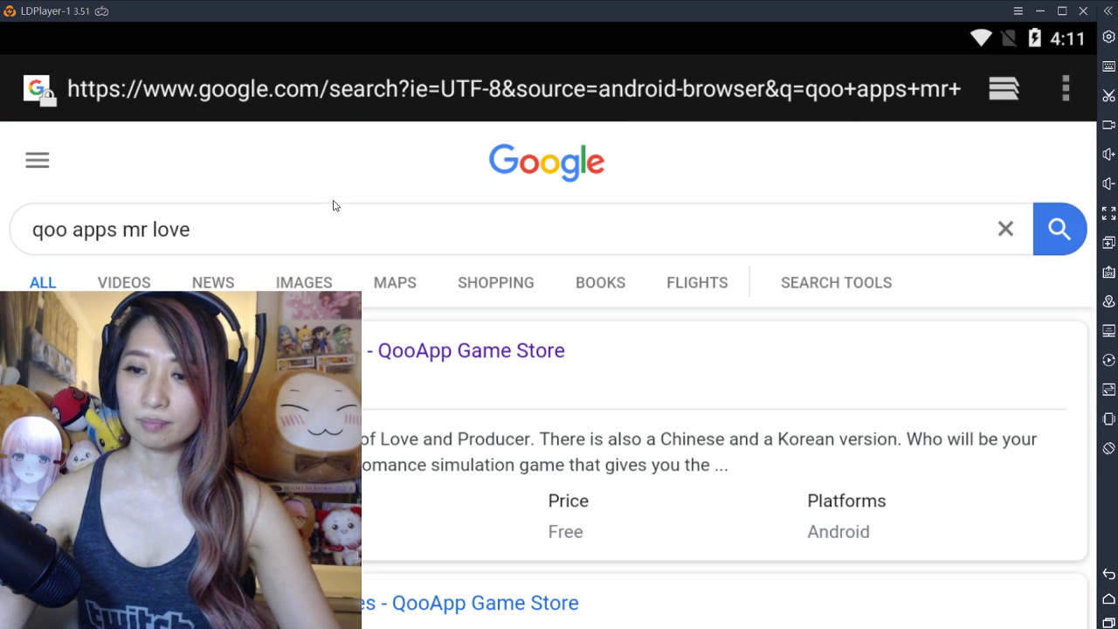
scroll(347, 265, down, 1)
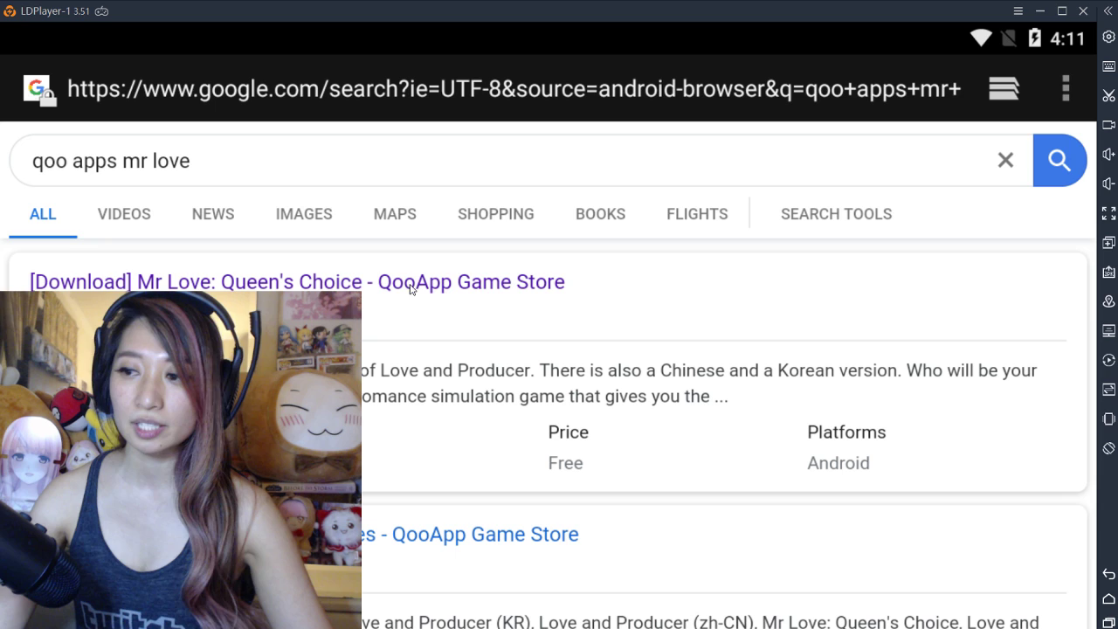
click(504, 285)
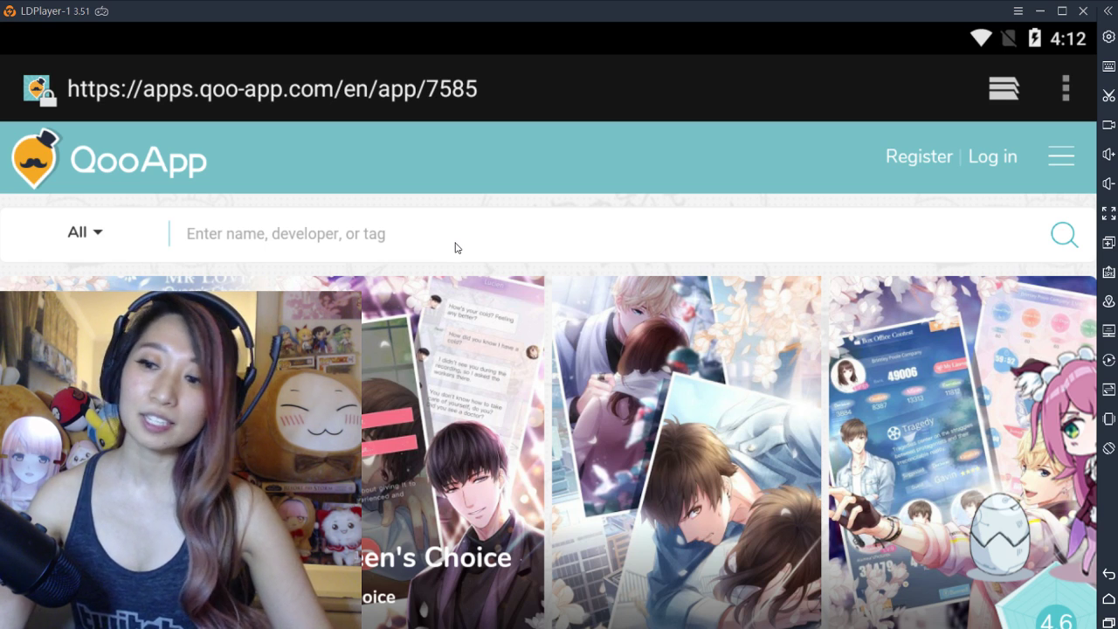
Use 'Install via QooApp' on the game page, then leave Google Play's empty search.
scroll(455, 248, down, 3)
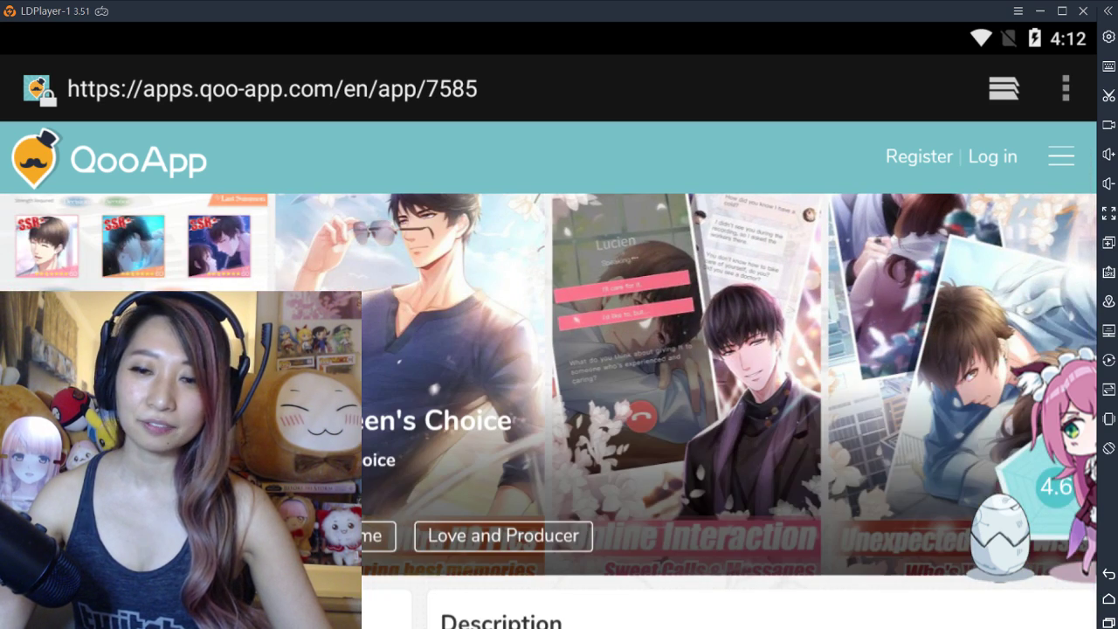
scroll(438, 265, down, 1)
scroll(438, 266, down, 1)
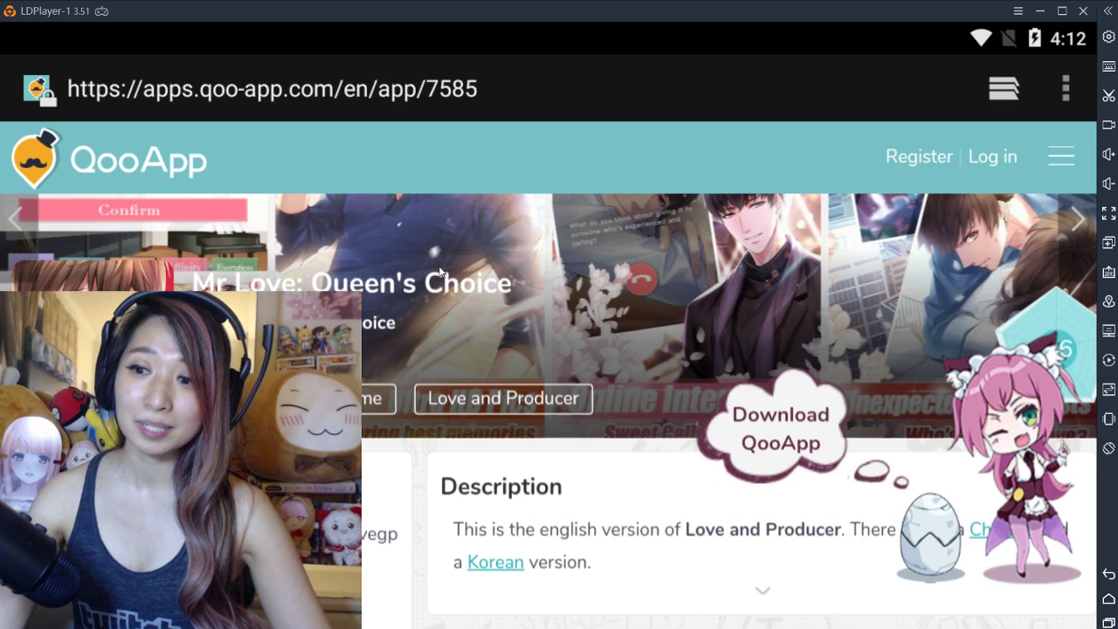
scroll(439, 271, down, 1)
scroll(439, 271, down, 1)
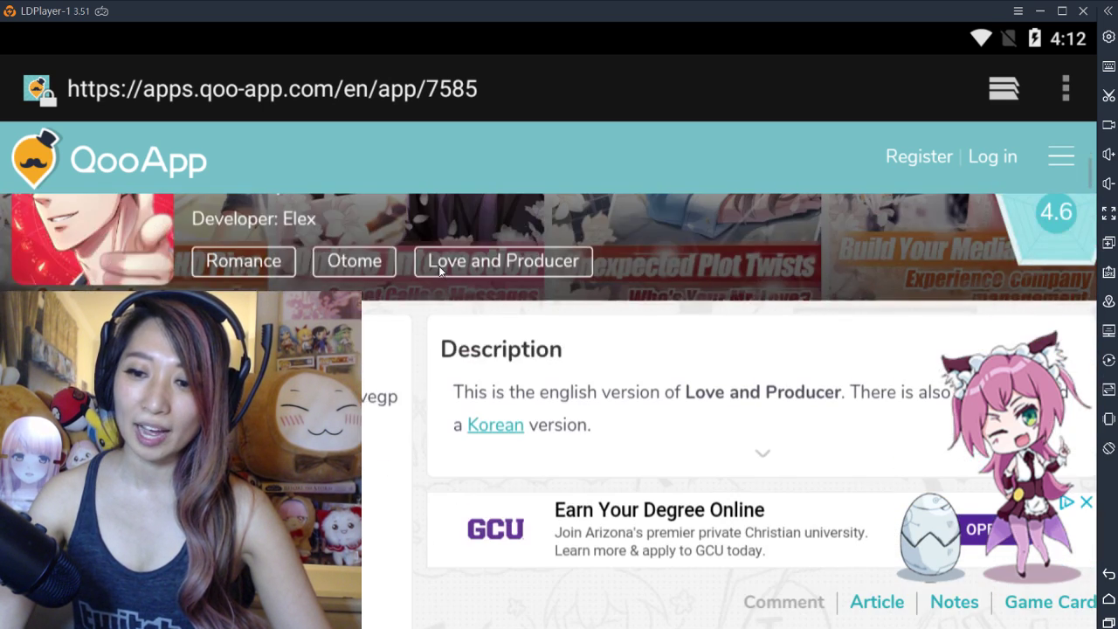
scroll(439, 272, down, 5)
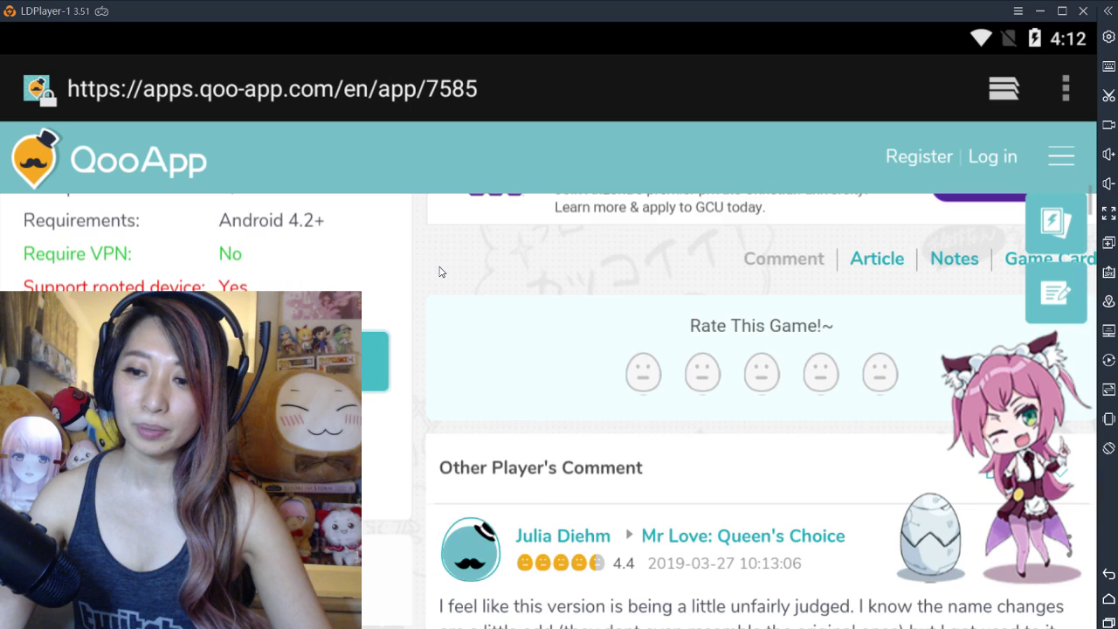
scroll(440, 271, down, 1)
scroll(439, 271, down, 1)
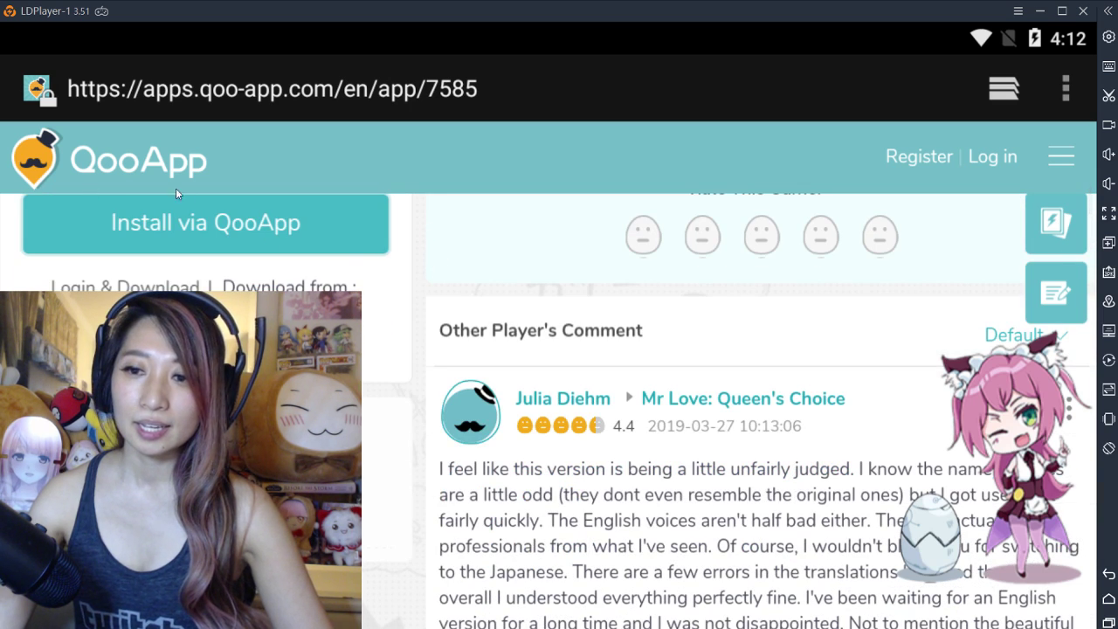
click(258, 226)
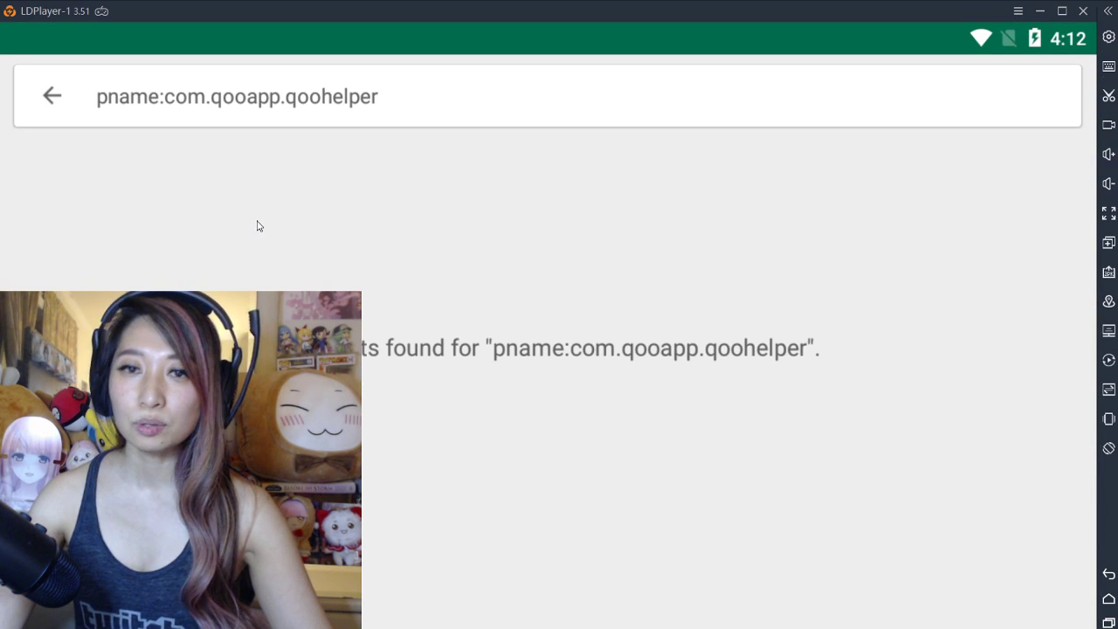
click(1109, 574)
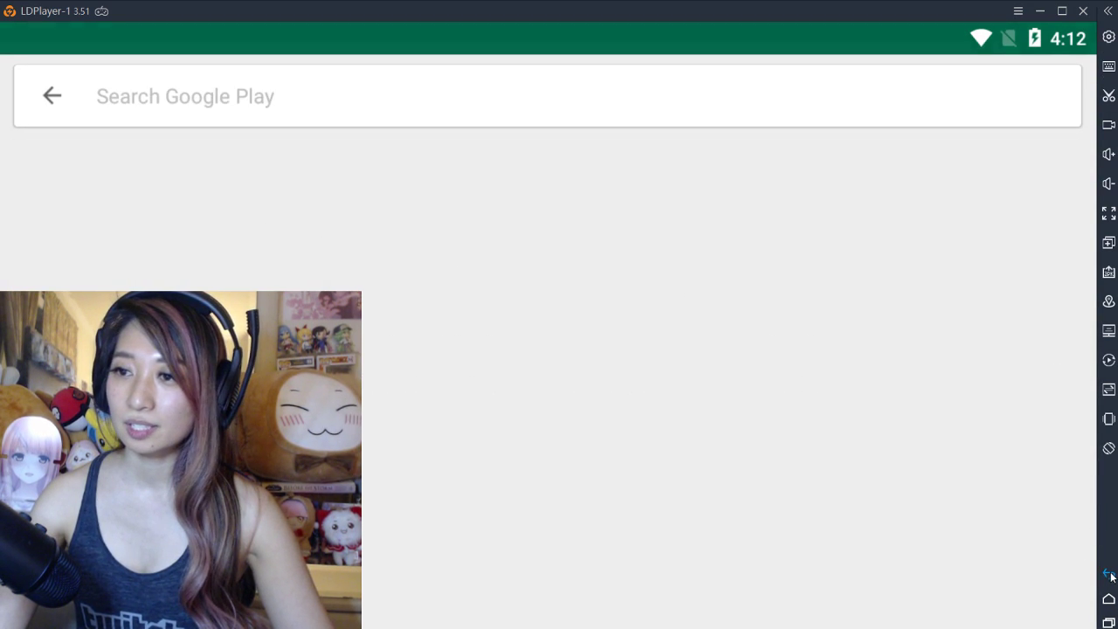
Return to the QooApp page and confirm QooApp-v256-4.apk finished downloading in notifications.
click(1109, 575)
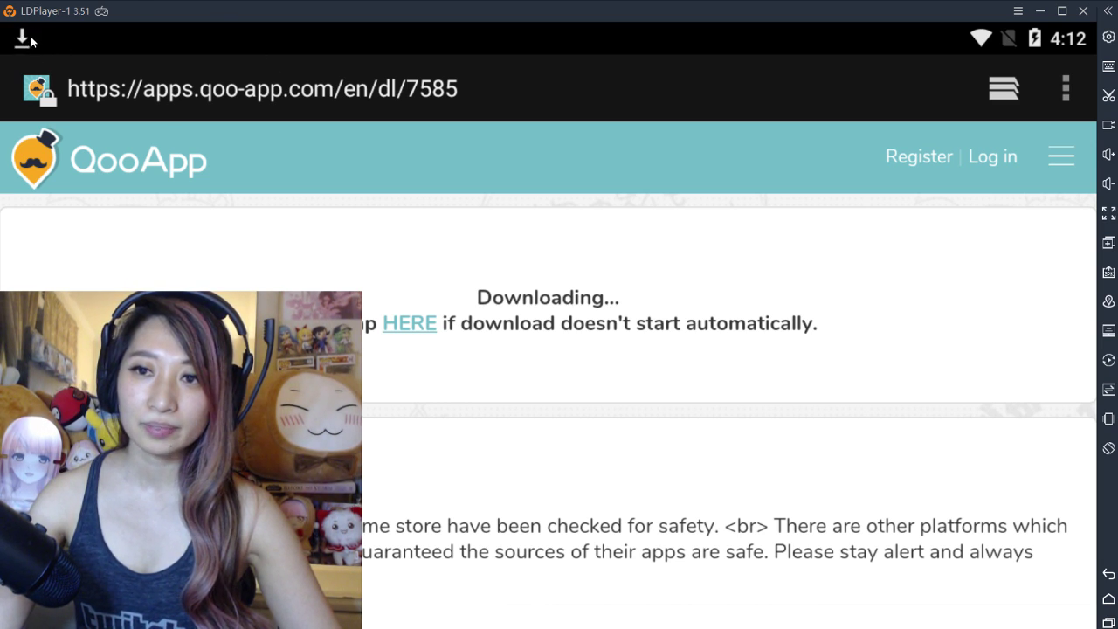
drag(179, 26, 181, 29)
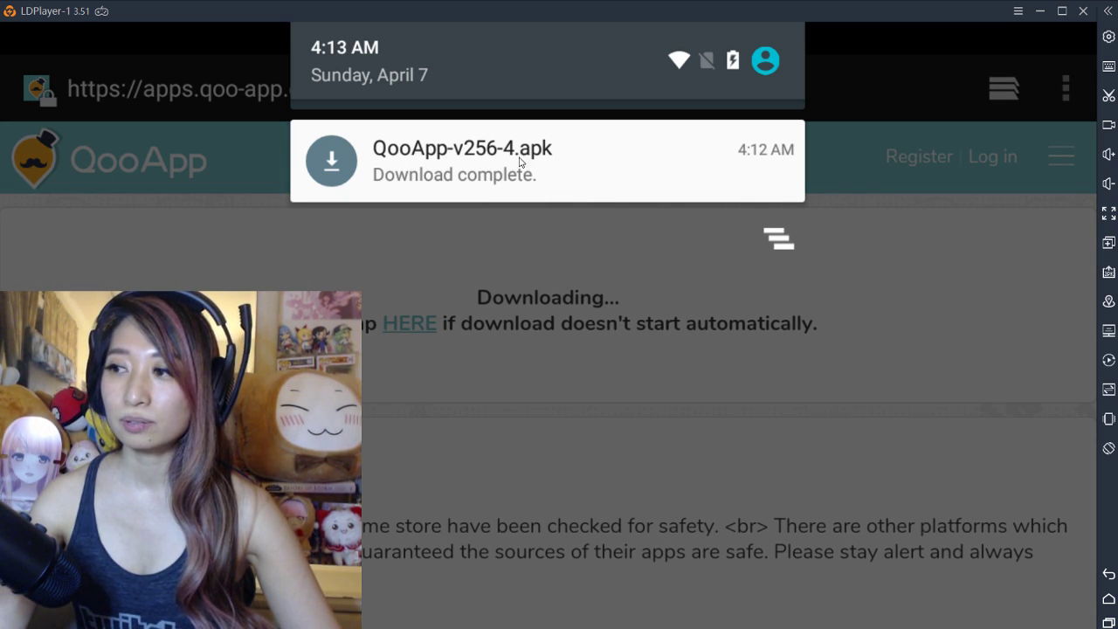
Install QooApp from the downloaded APK, accepting its permissions, then open it.
click(573, 156)
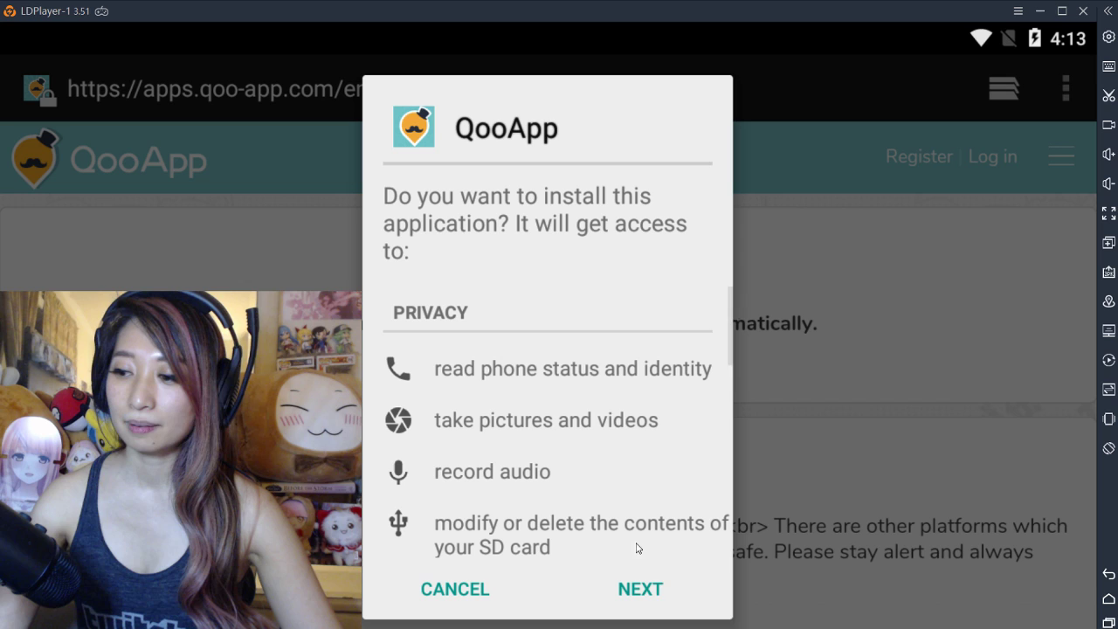
click(653, 593)
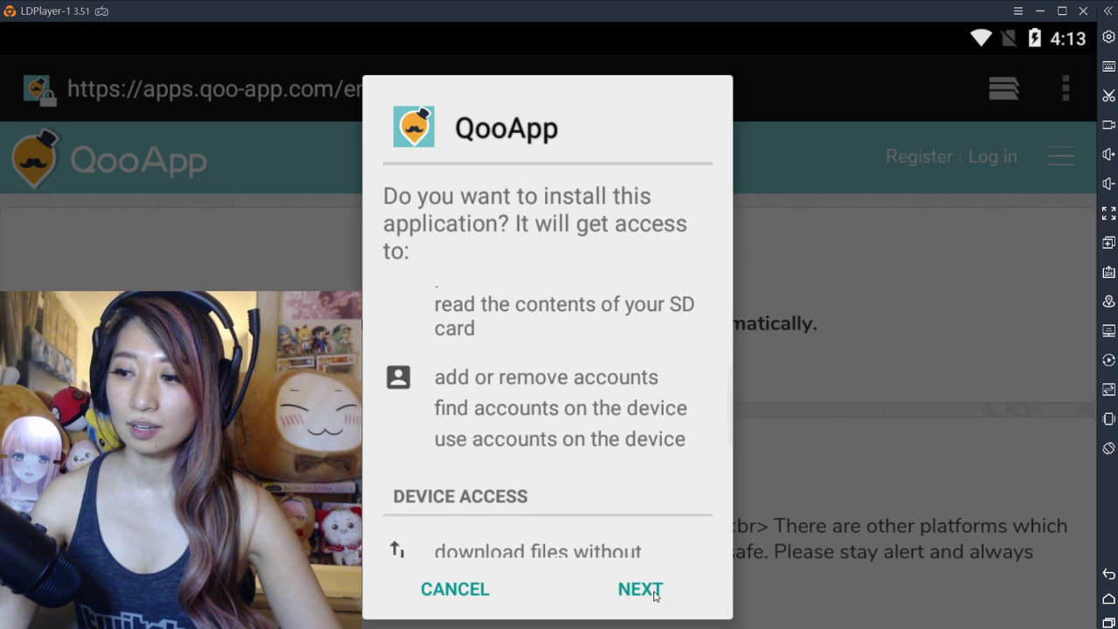
click(653, 594)
click(653, 594)
click(654, 594)
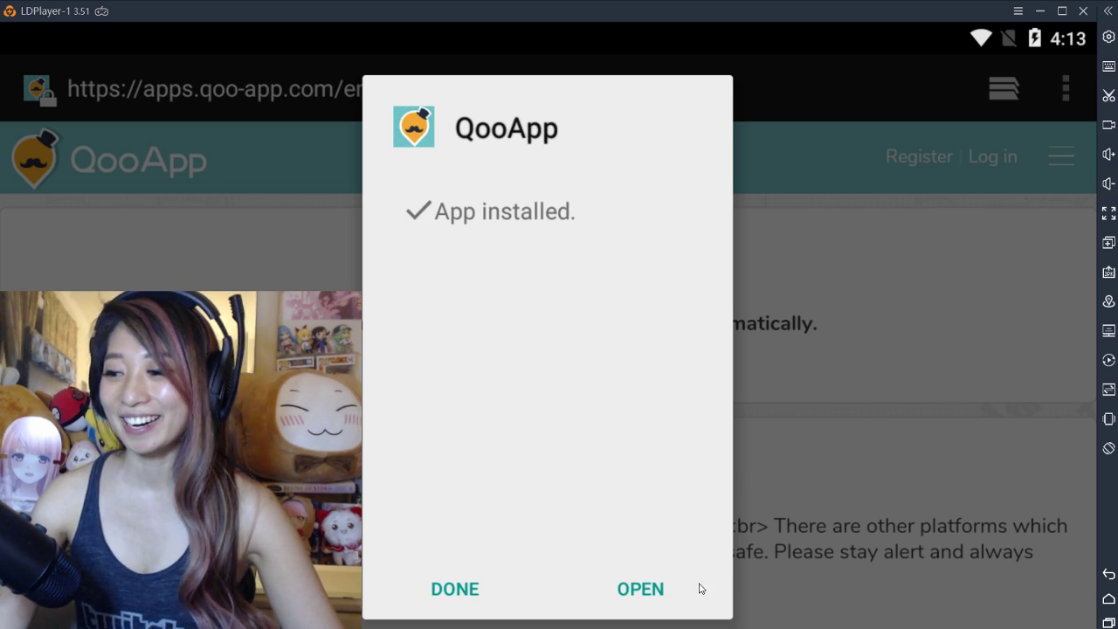
click(667, 599)
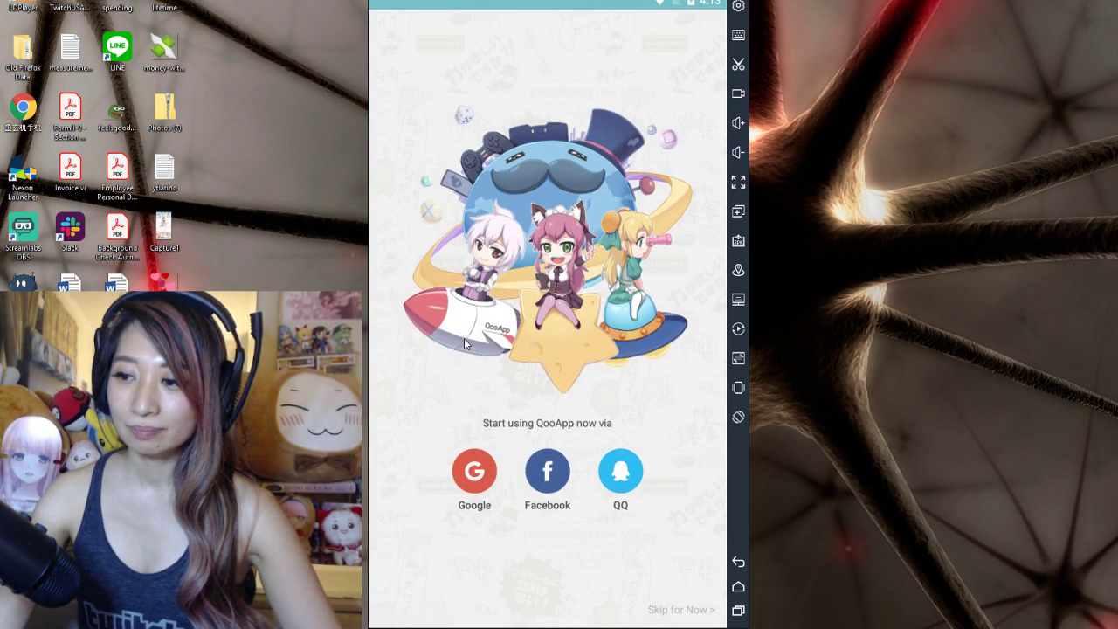
Log in to QooApp with a Google account.
click(484, 477)
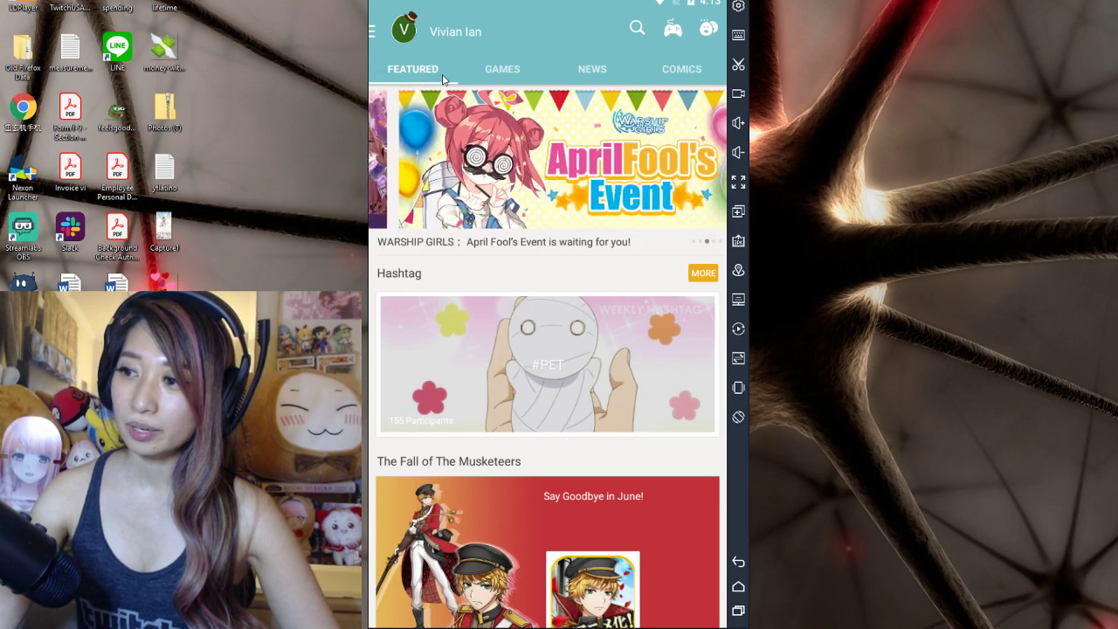
Search QooApp for 'mr love' and choose the Mr Love: Queen's Choice suggestion.
click(634, 31)
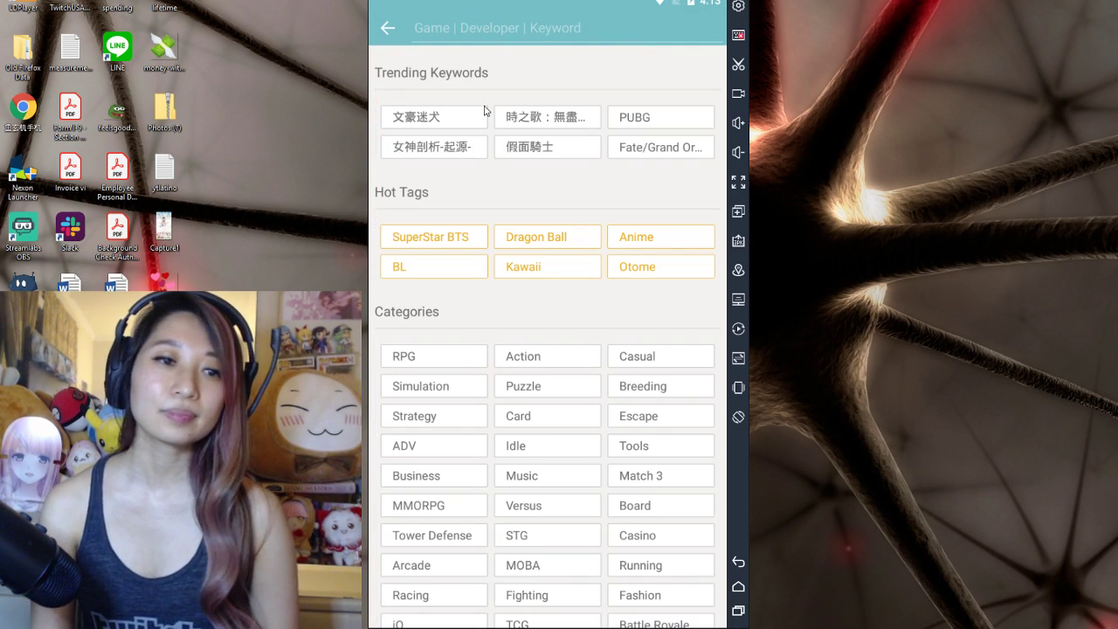
text(mr love)
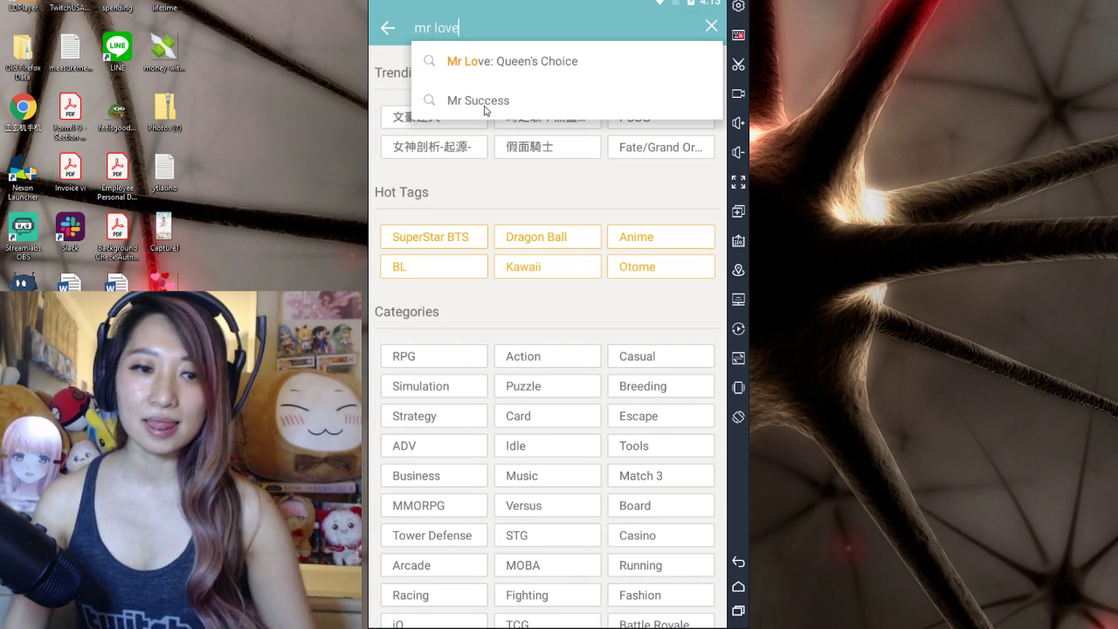
click(534, 60)
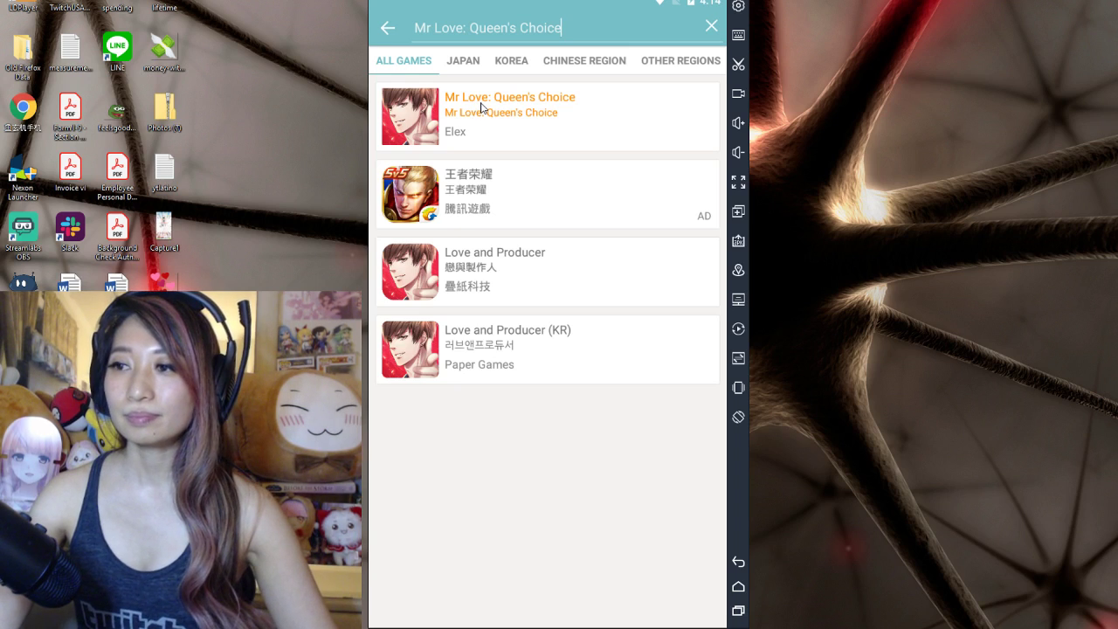
Open the Mr Love: Queen's Choice page and download the 84.28 MB game.
click(480, 105)
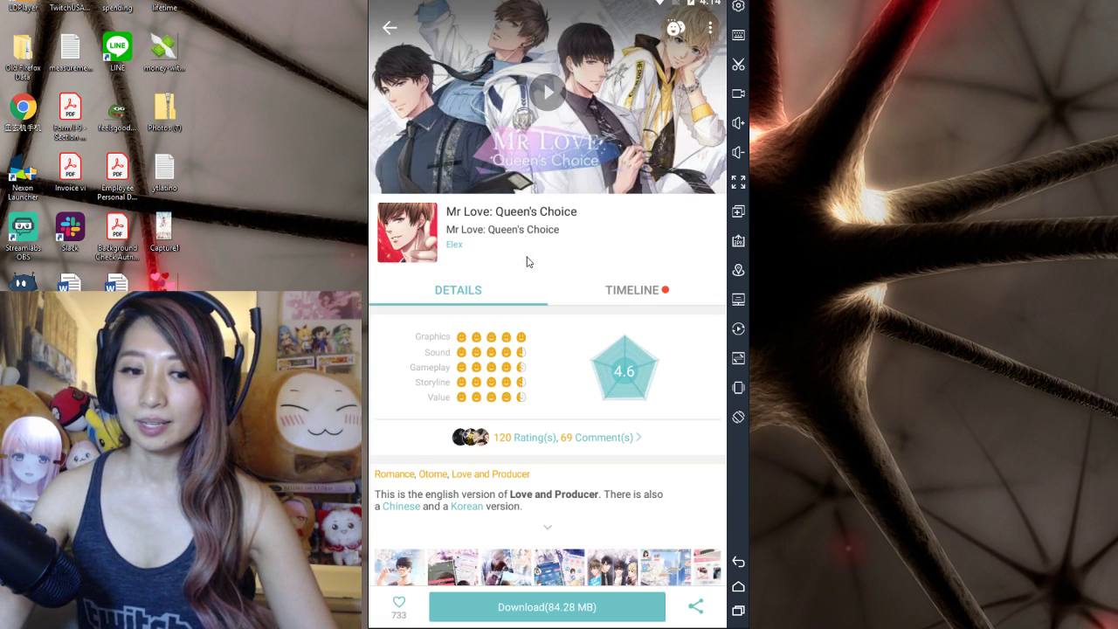
scroll(542, 314, down, 3)
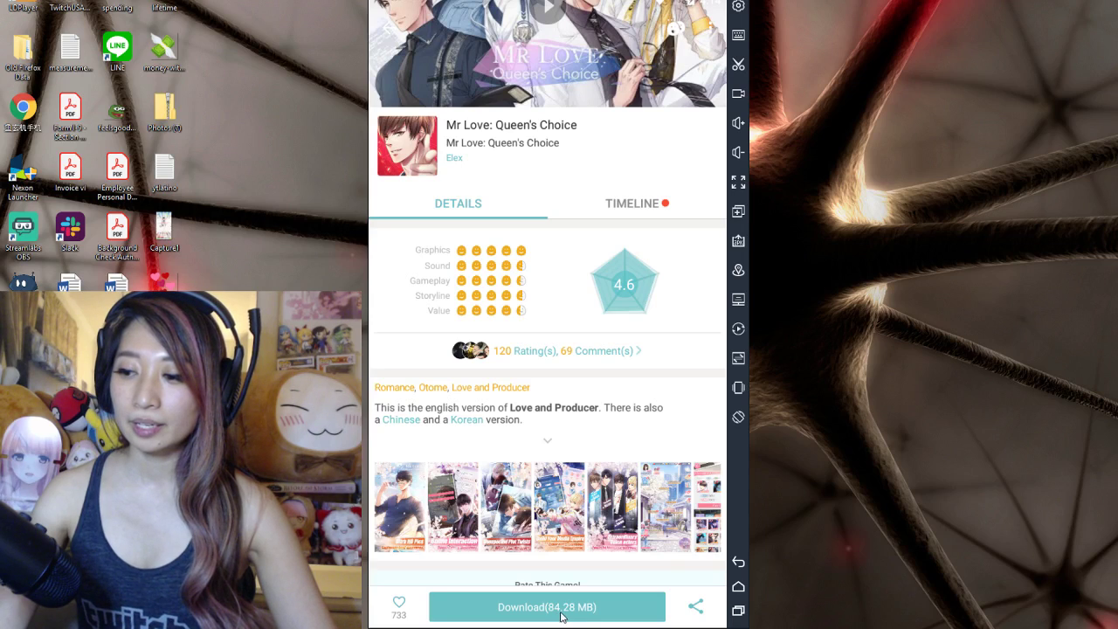
scroll(573, 485, down, 5)
scroll(574, 484, up, 6)
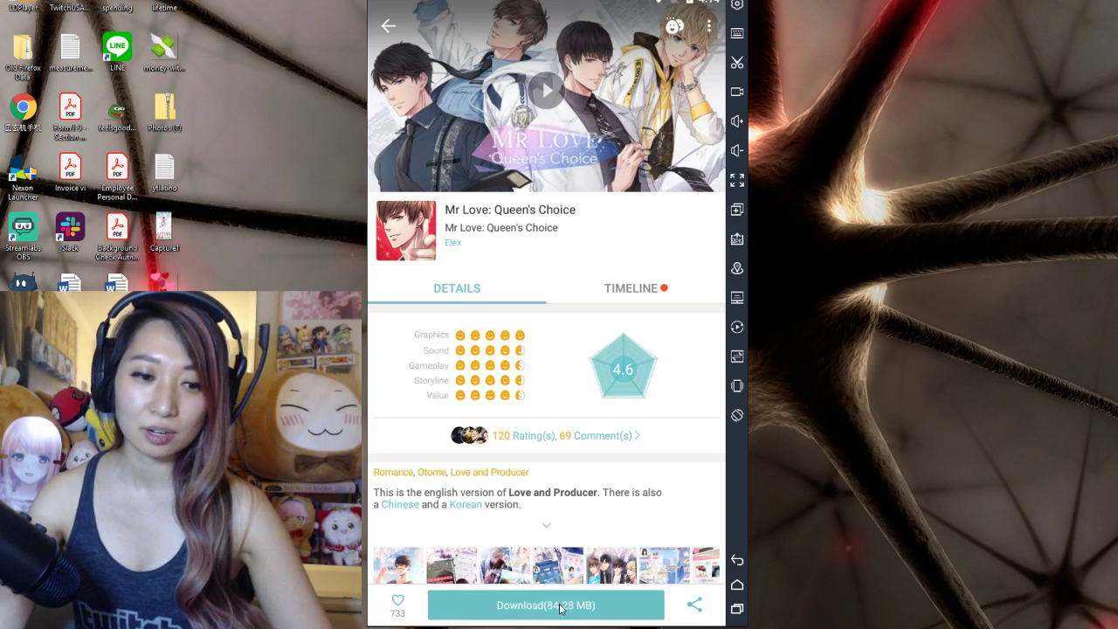
click(582, 609)
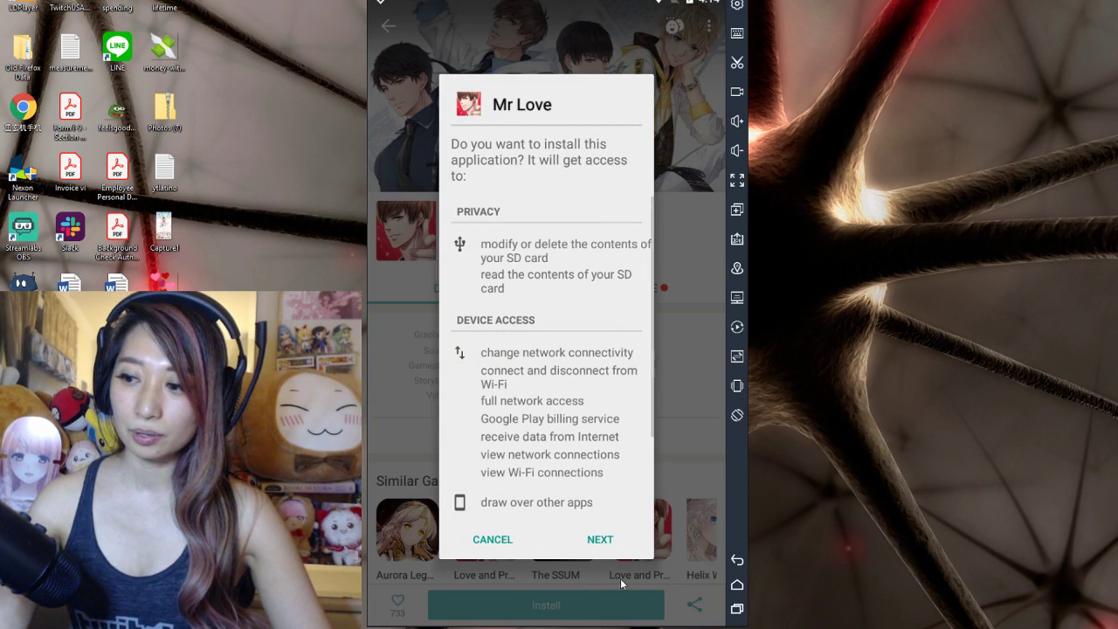
Accept the permissions, install Mr Love: Queen's Choice and open it.
click(600, 540)
click(599, 540)
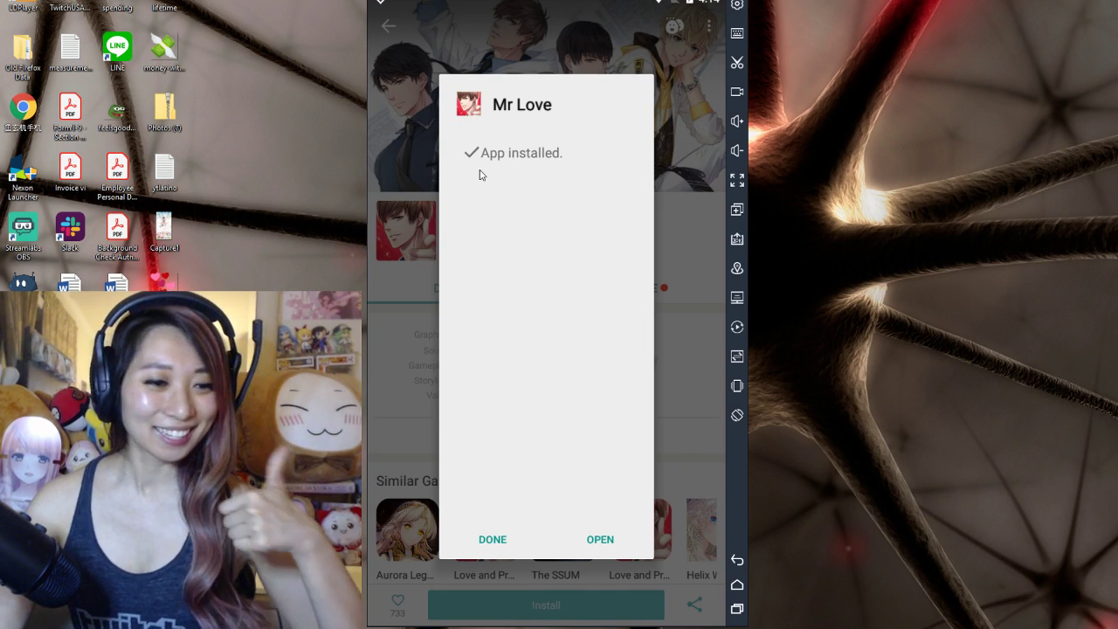
click(601, 539)
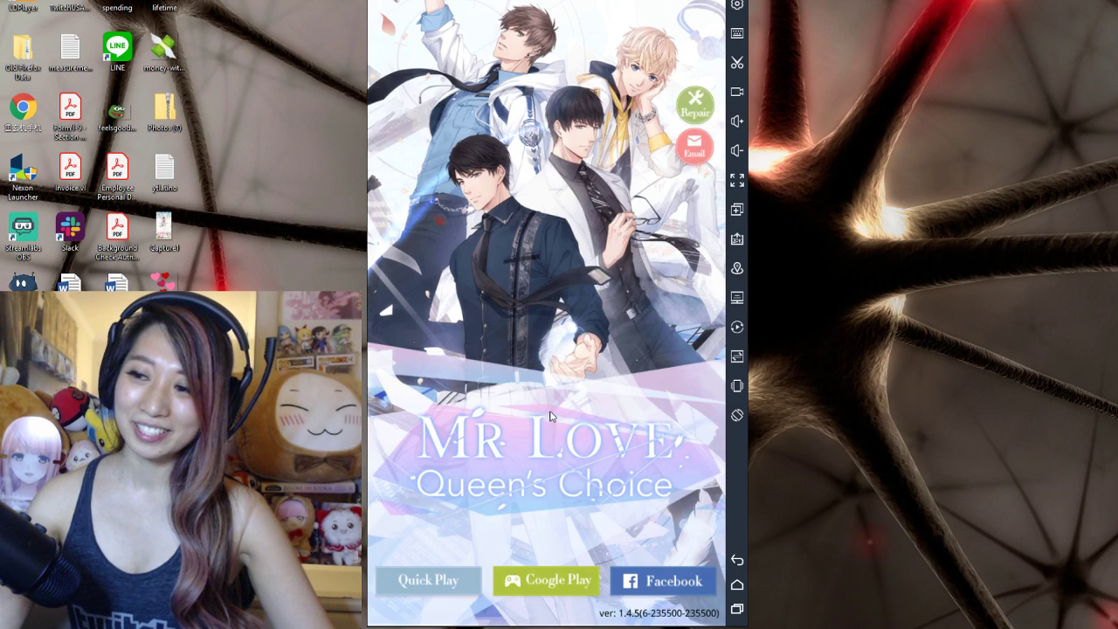
Log into Mr Love as a guest via Quick Play, get past the title screen, and reach the 879.85KB update prompt.
click(447, 588)
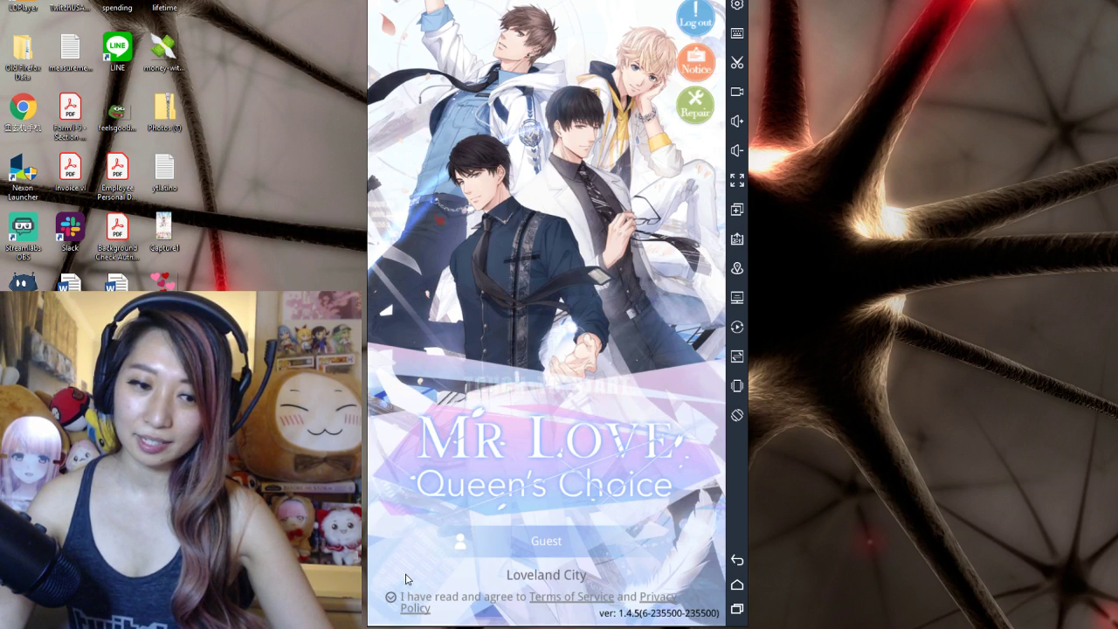
click(566, 471)
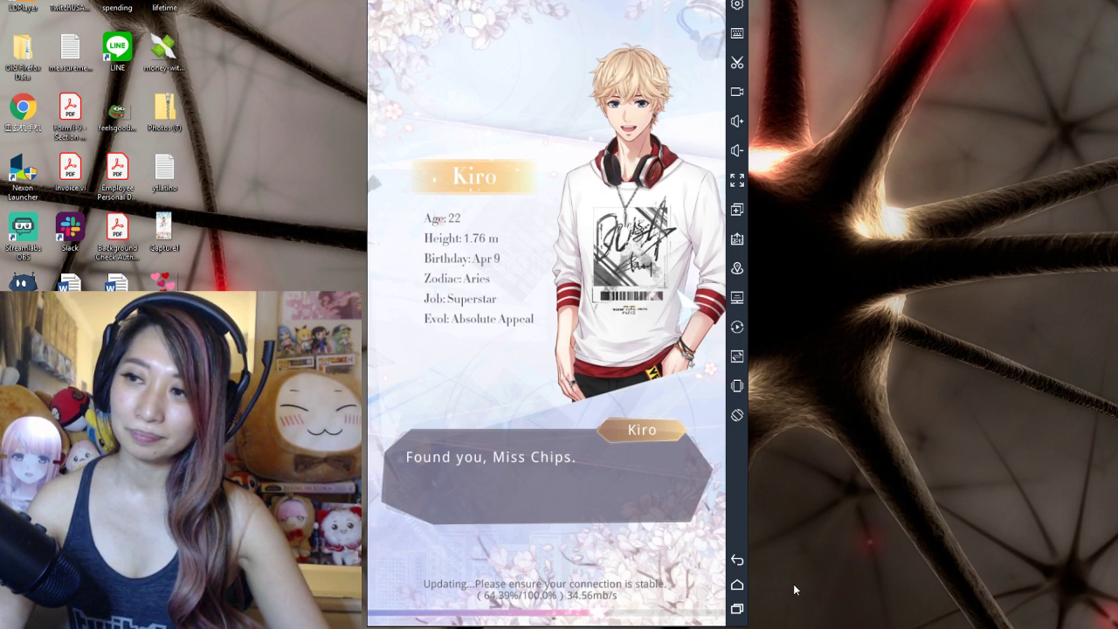
click(739, 587)
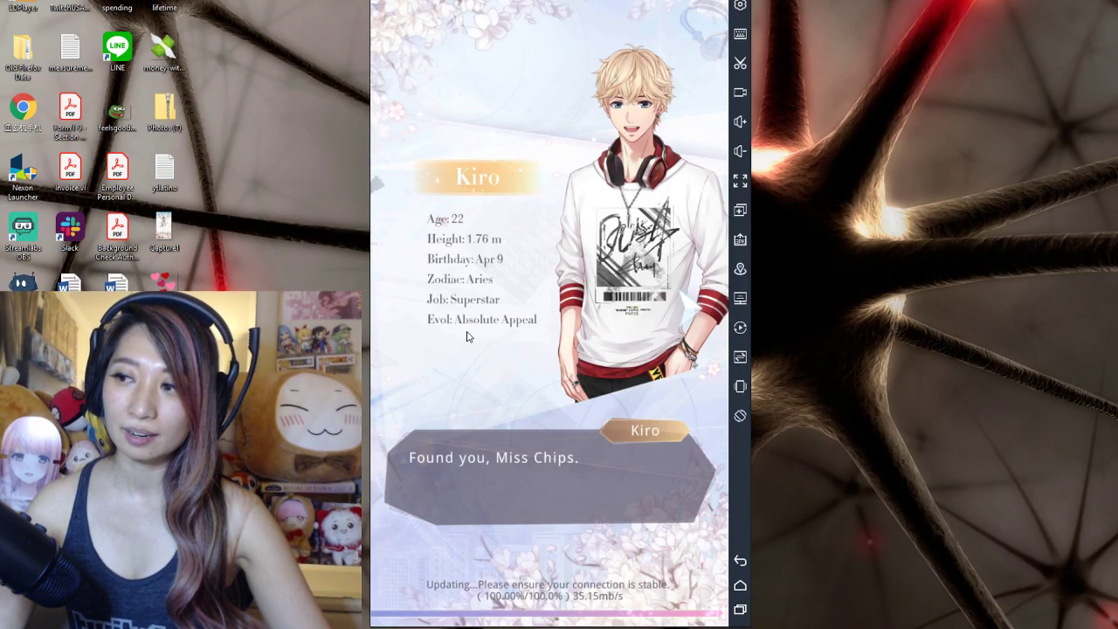
Leave Mr Love for the Android home screen, where its icon sits beside QooApp.
click(744, 595)
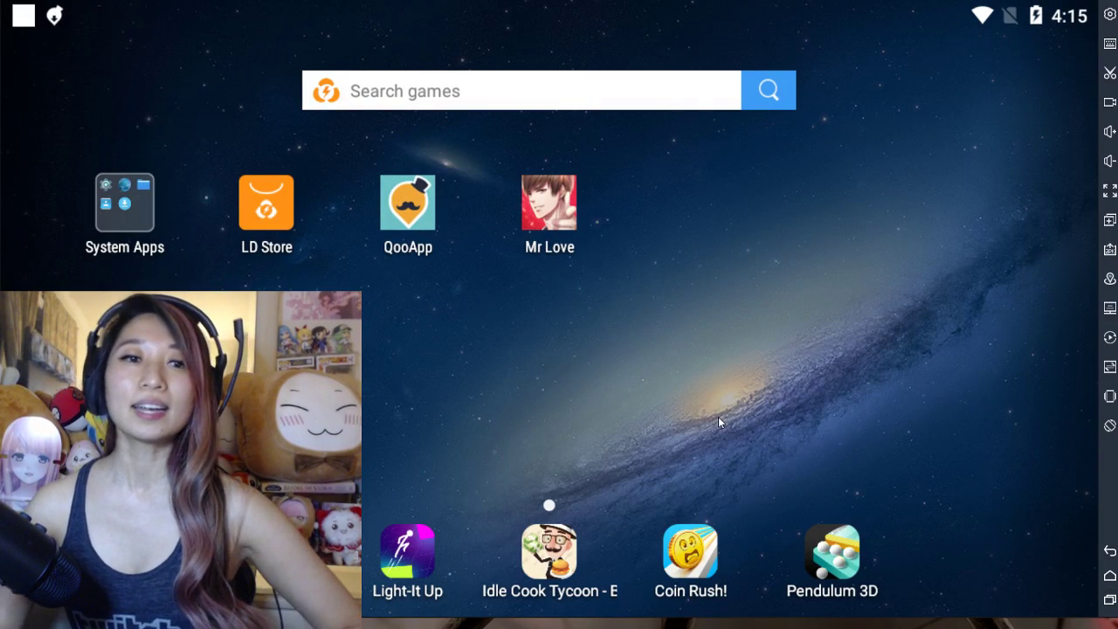